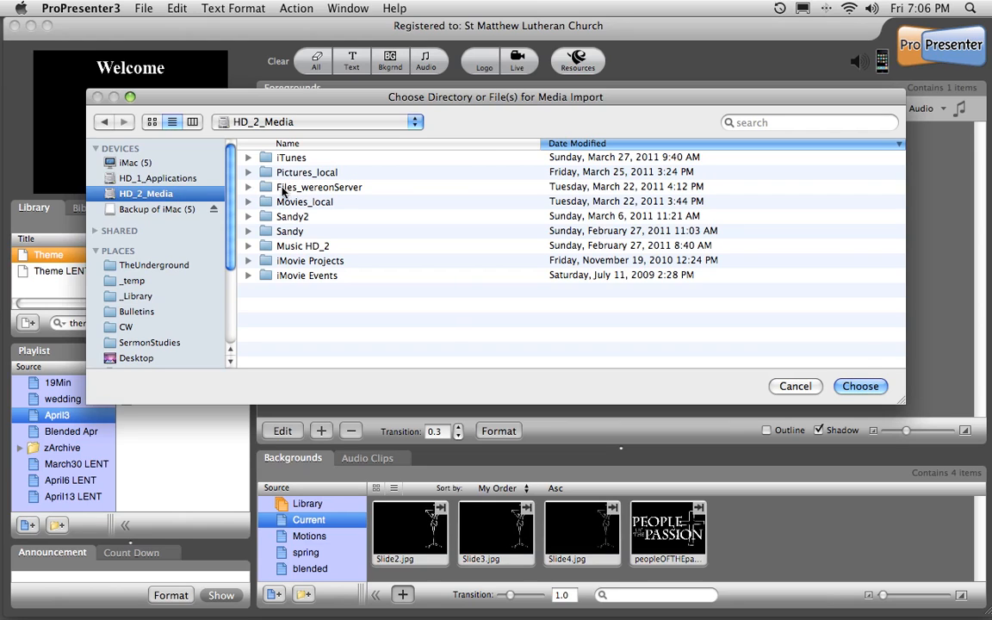
- Import Slide1.png, Slide2.png and Slide3.png from the Jesus Reaching folder under Files_wereonServer > Pictures_onServer > Biblical Illustrations as backgrounds
{"action": "double_click", "coordinate": [317, 187]}
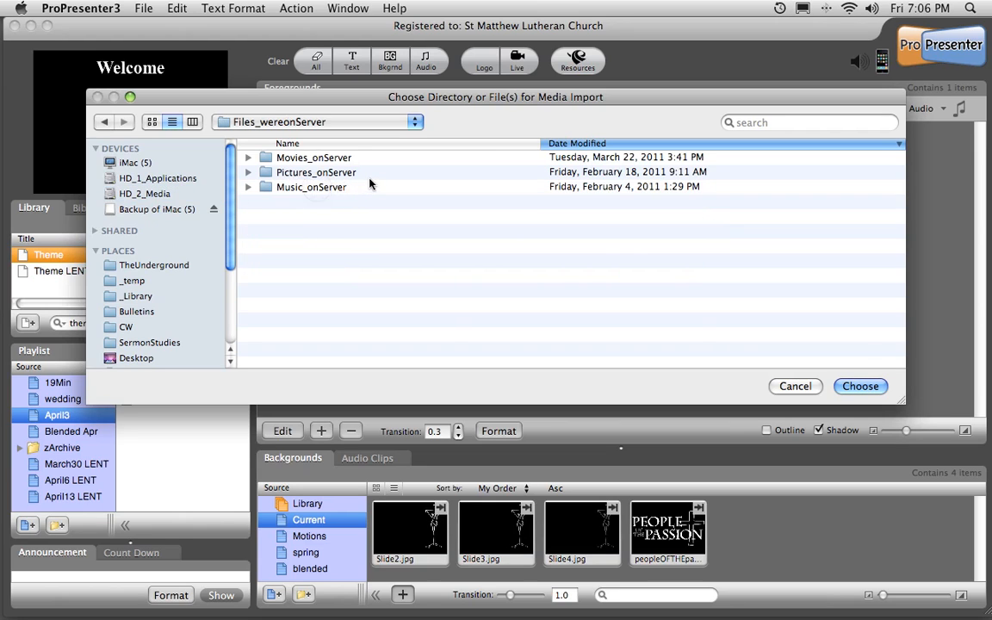
{"action": "double_click", "coordinate": [336, 173]}
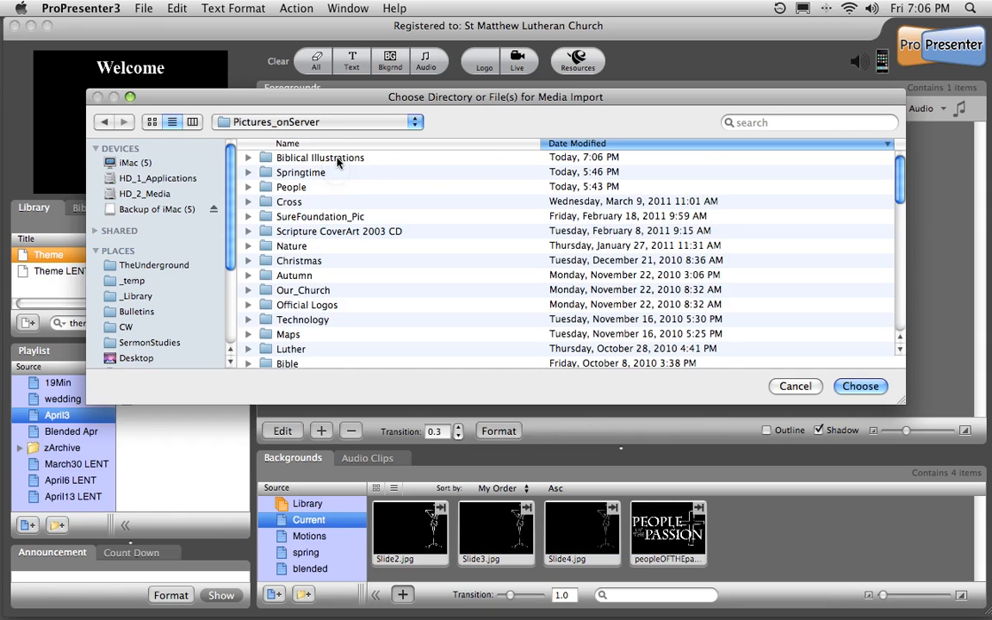
{"action": "double_click", "coordinate": [337, 159]}
{"action": "double_click", "coordinate": [334, 158]}
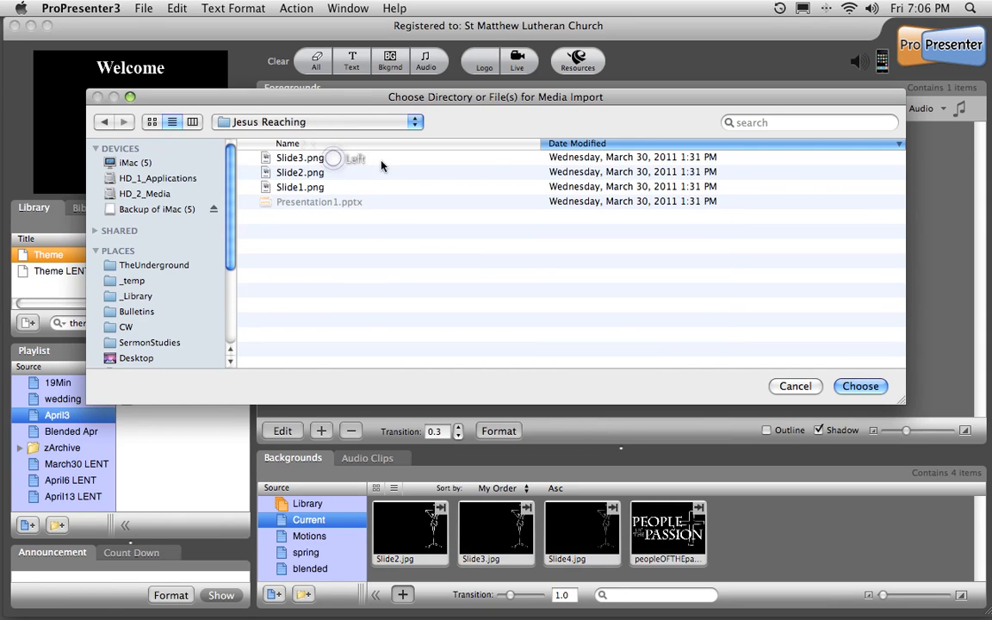
{"action": "left_click", "coordinate": [318, 161]}
{"action": "left_click", "coordinate": [314, 185], "text": "shift"}
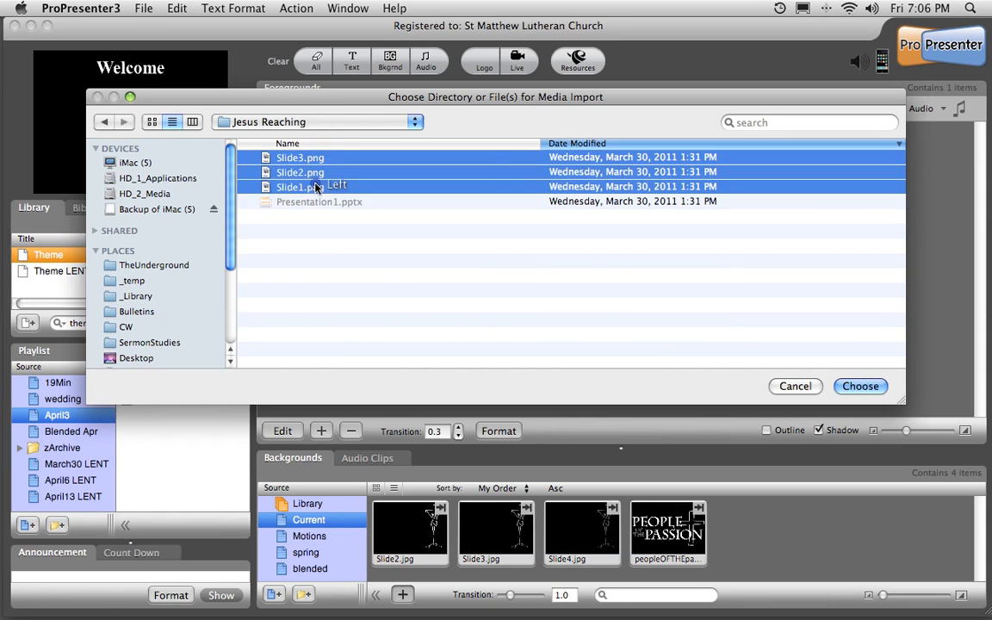
{"action": "left_click", "coordinate": [857, 386]}
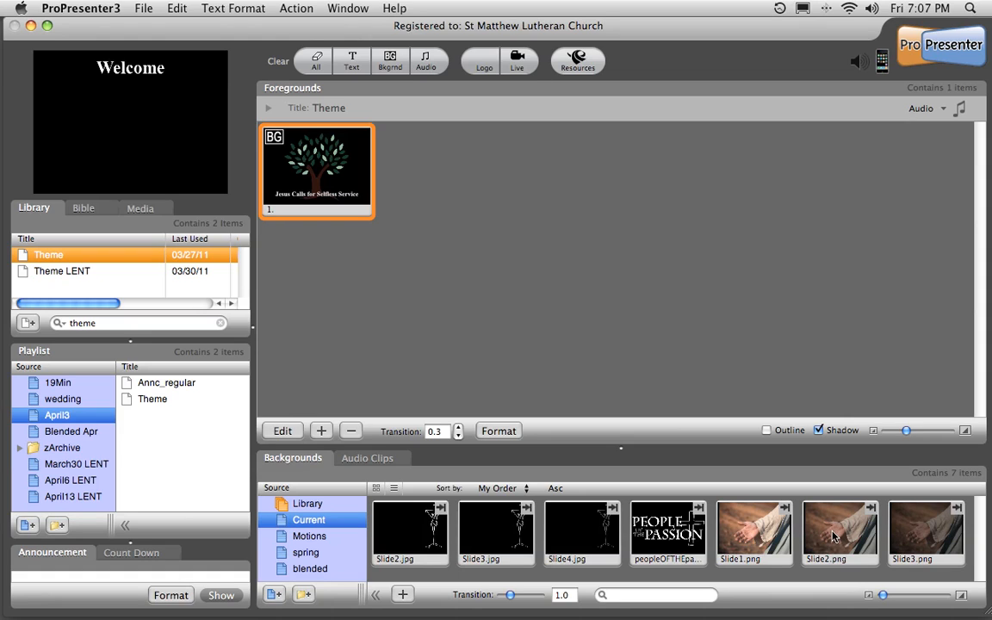
- Set the imported Slide2.png as the background of the Theme slide "Jesus Calls for Selfless Service"
{"action": "left_click_drag", "start_coordinate": [833, 535], "coordinate": [334, 196]}
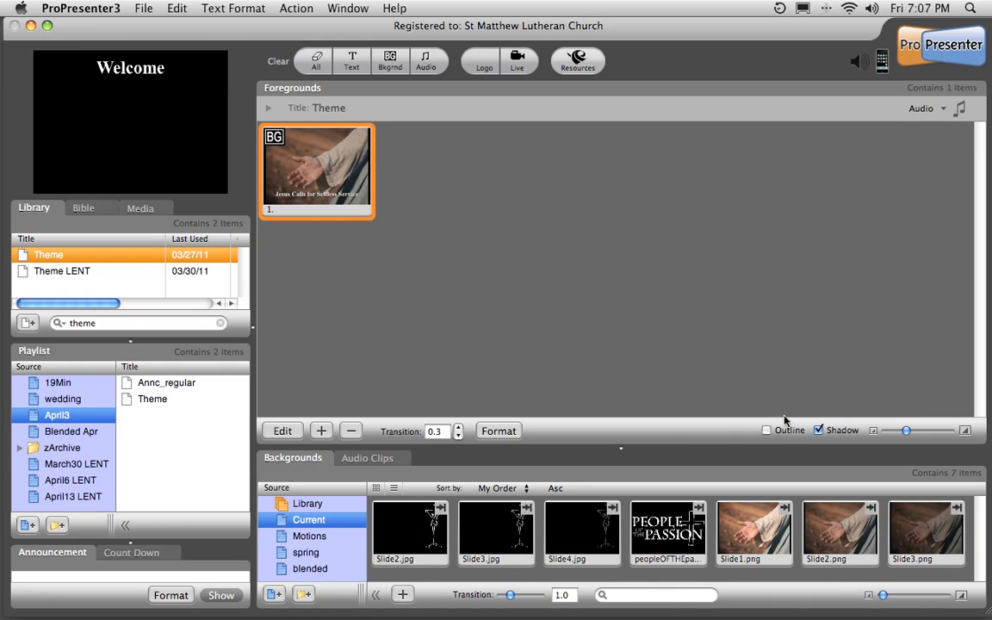
{"action": "left_click", "coordinate": [838, 534]}
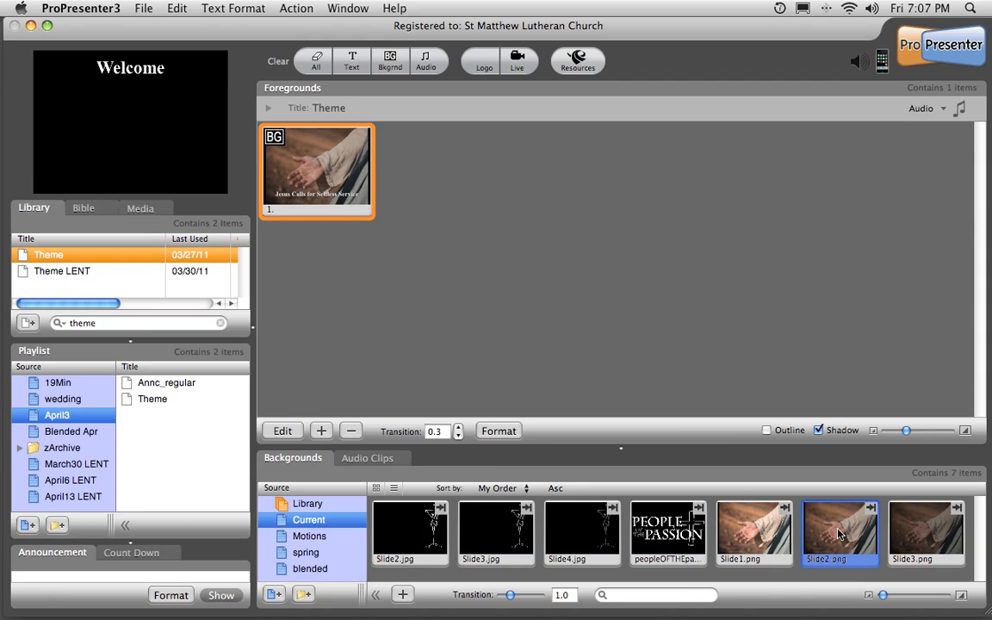
{"action": "left_click_drag", "start_coordinate": [838, 534], "coordinate": [324, 184]}
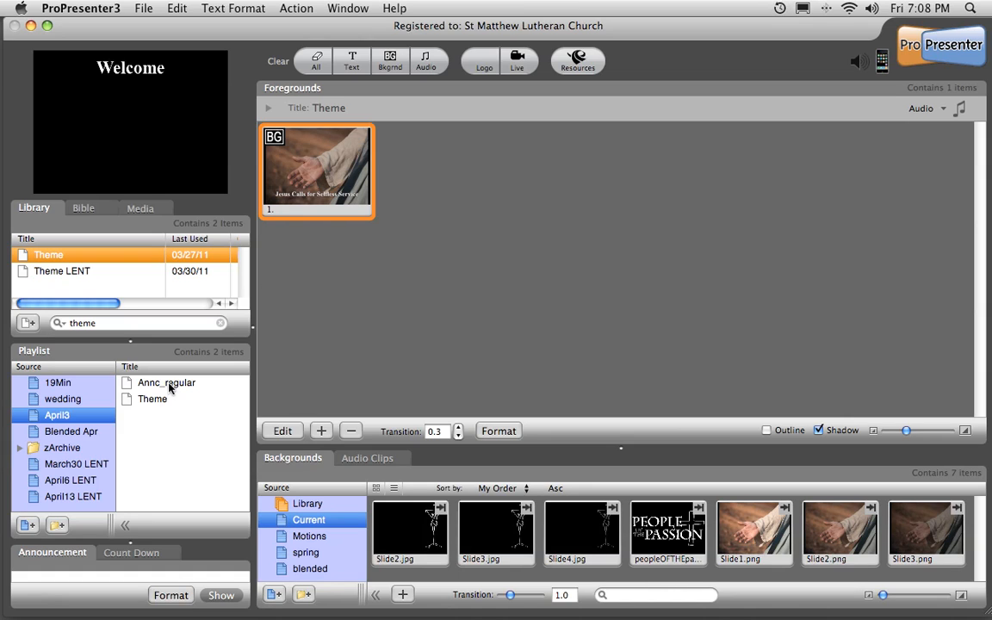
- Replace the tree-image theme slide in the April3 Annc_regular presentation with a copy of the Theme slide
{"action": "right_click", "coordinate": [345, 150]}
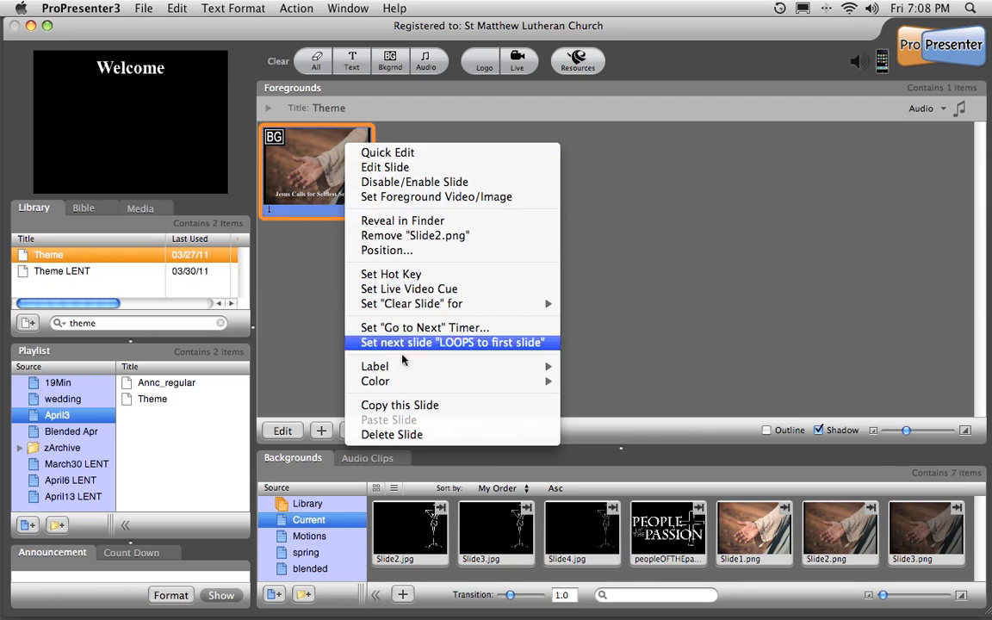
{"action": "left_click", "coordinate": [401, 406]}
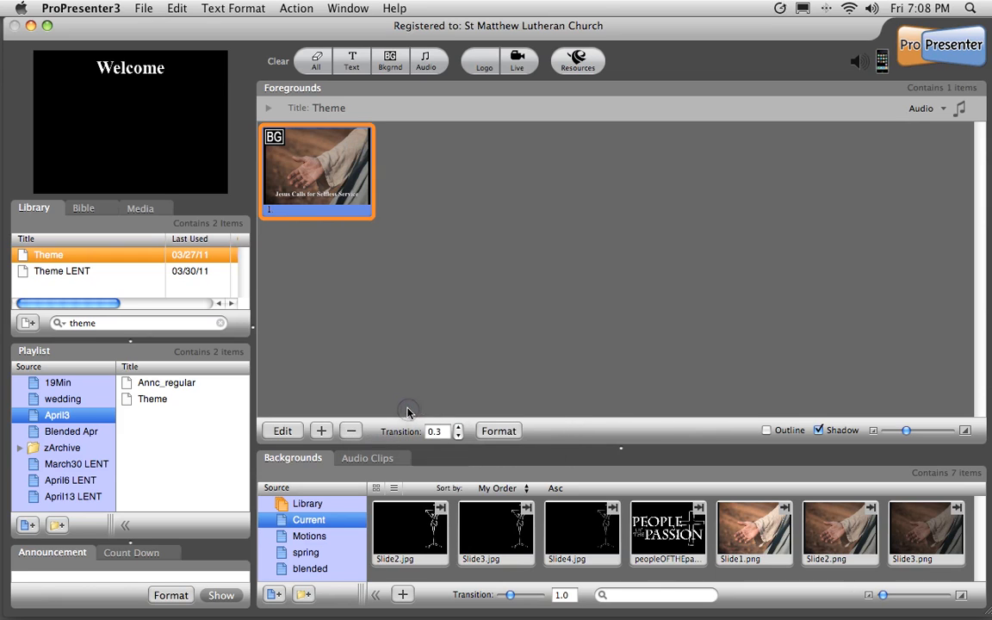
{"action": "left_click", "coordinate": [171, 382]}
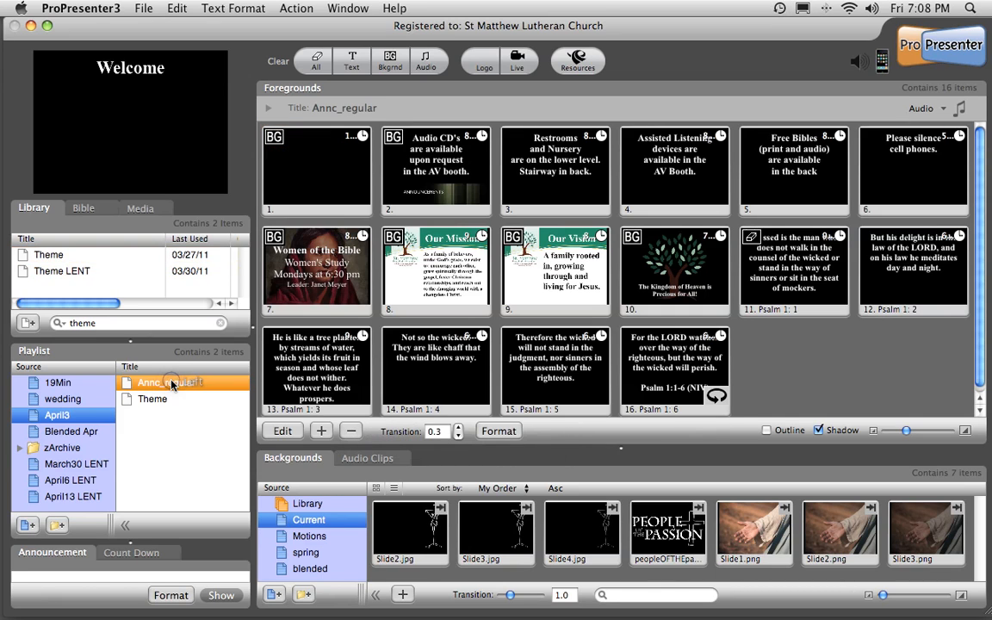
{"action": "right_click", "coordinate": [648, 273]}
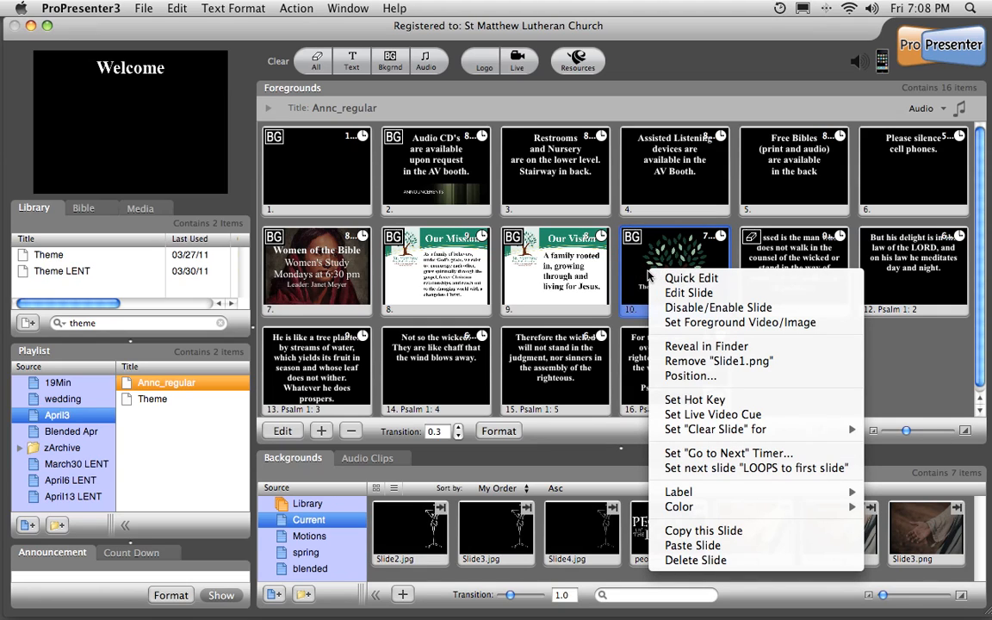
{"action": "left_click", "coordinate": [716, 546]}
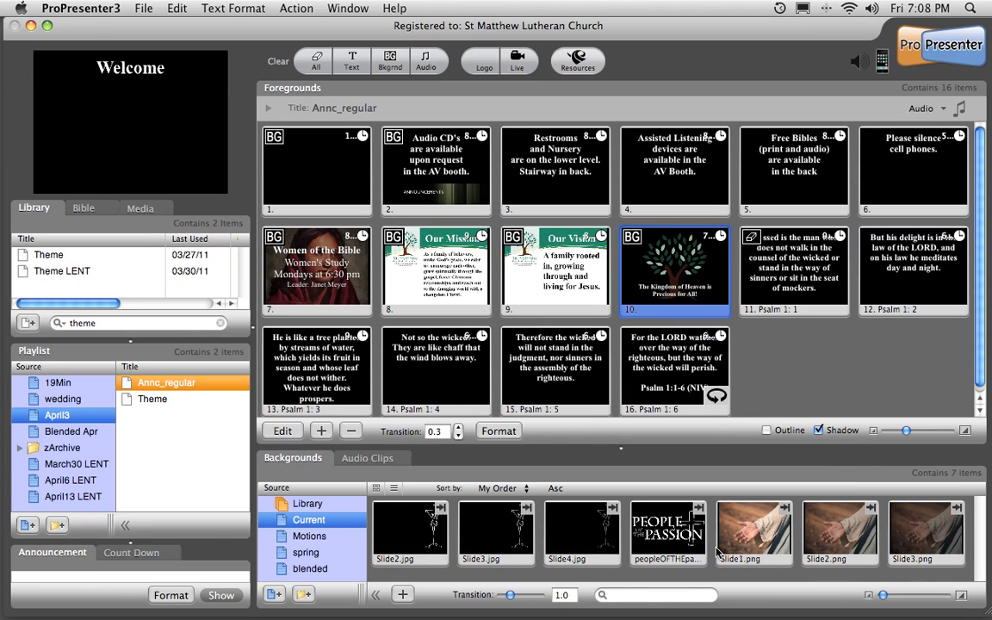
{"action": "right_click", "coordinate": [669, 258]}
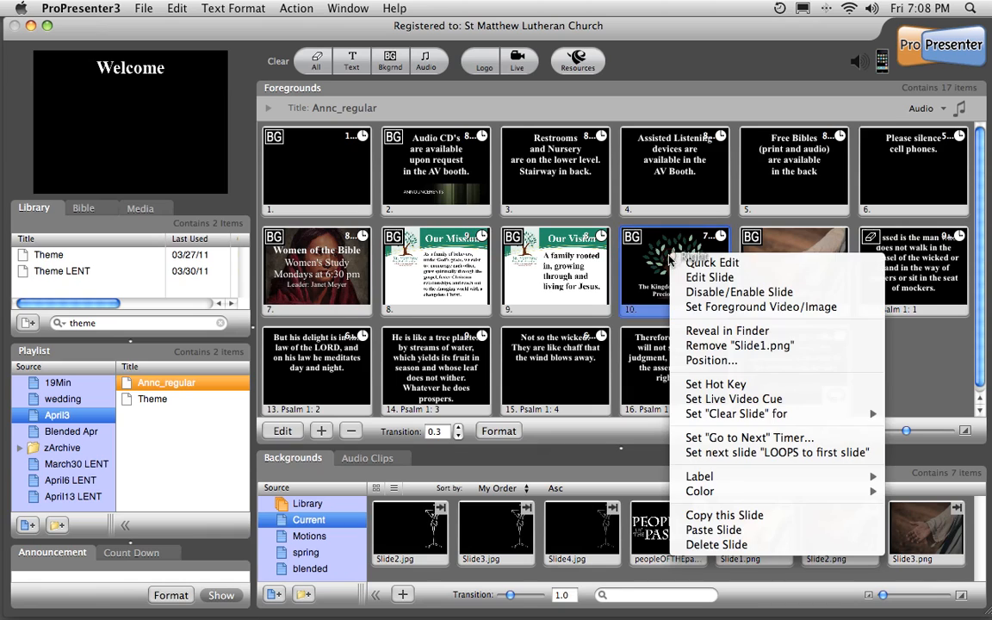
{"action": "left_click", "coordinate": [716, 544]}
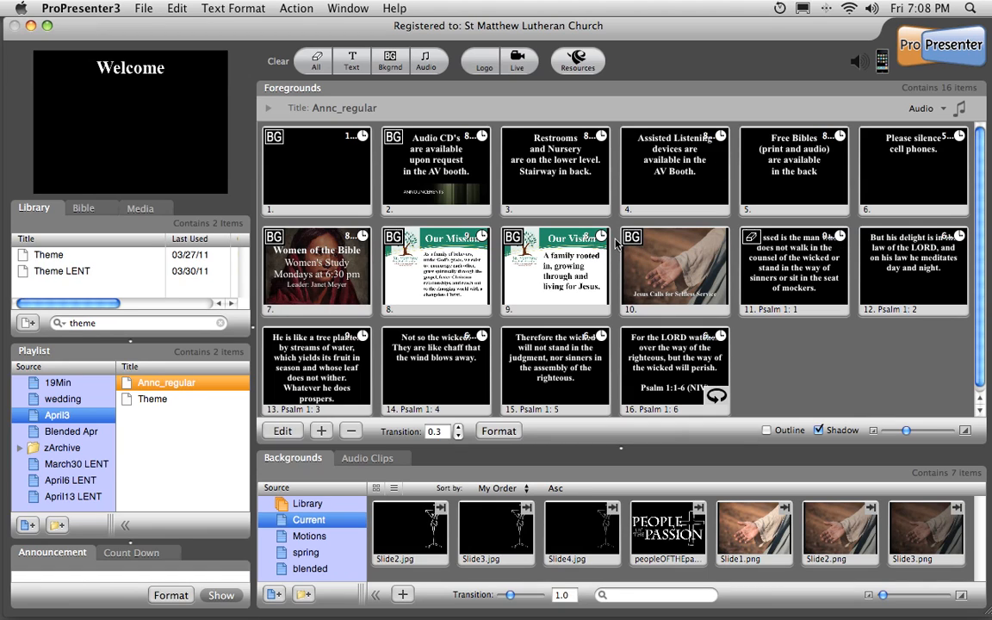
- Set an 8-second Go to Next timer on the pasted theme slide in Annc_regular
{"action": "right_click", "coordinate": [672, 261]}
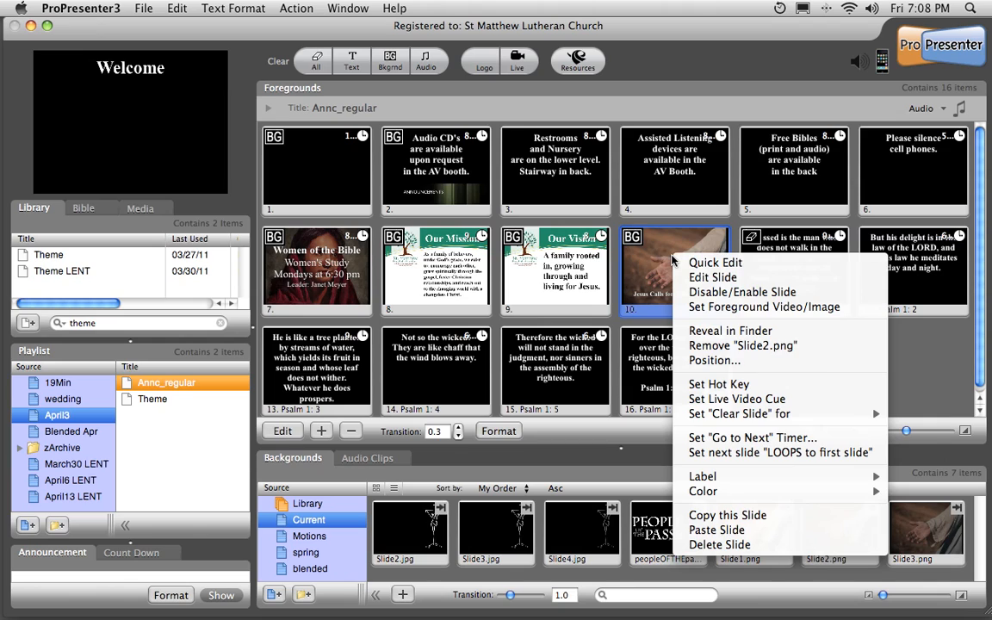
{"action": "left_click", "coordinate": [747, 439]}
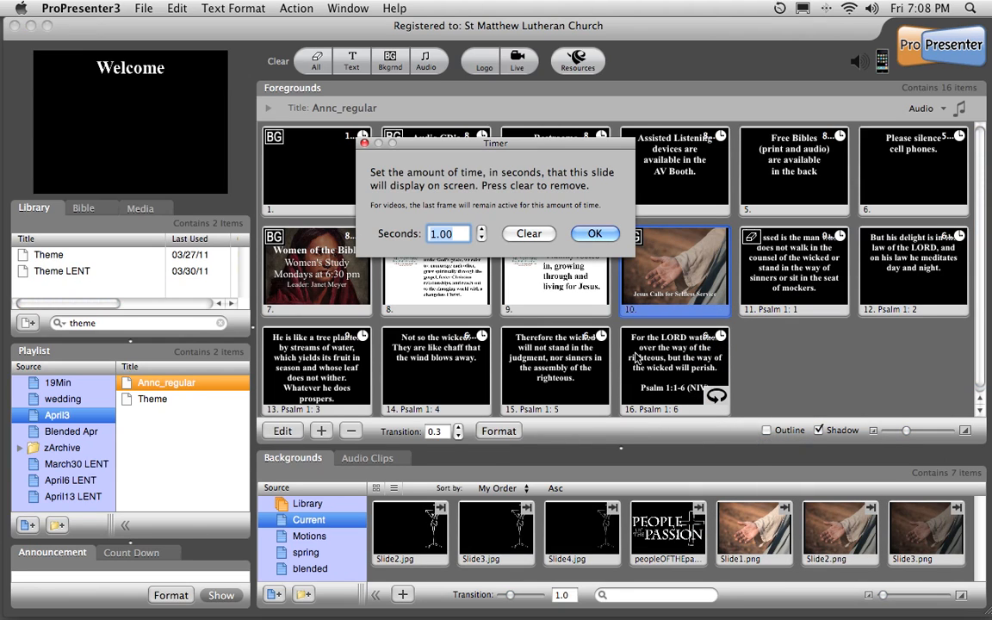
{"action": "type", "text": "8"}
{"action": "left_click", "coordinate": [593, 234]}
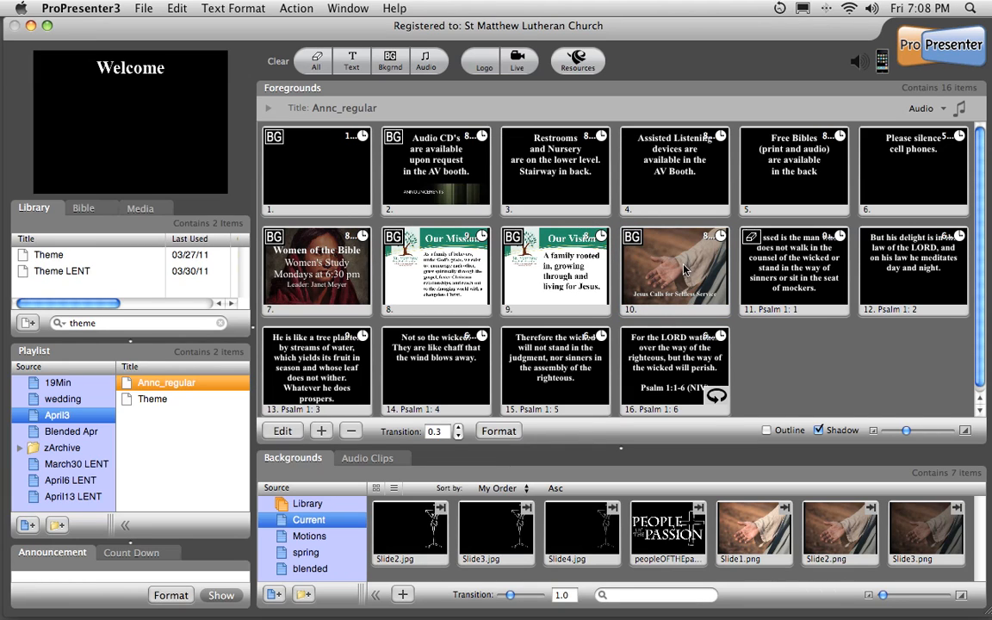
- Run the timed announcements from the Our Vision slide, and show the playlist's Theme slide live
{"action": "left_click", "coordinate": [573, 269]}
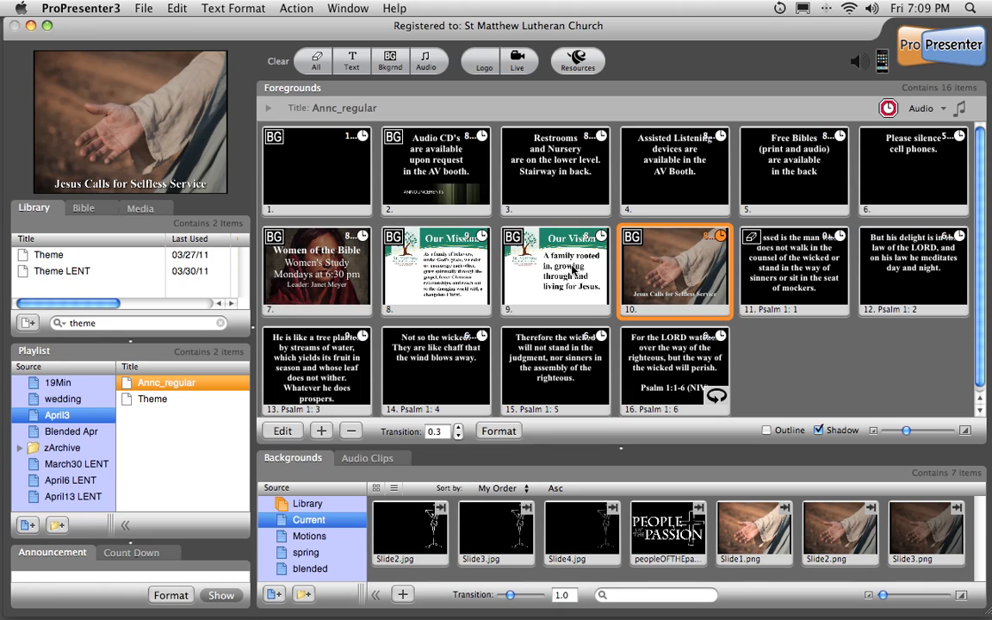
{"action": "left_click", "coordinate": [148, 398]}
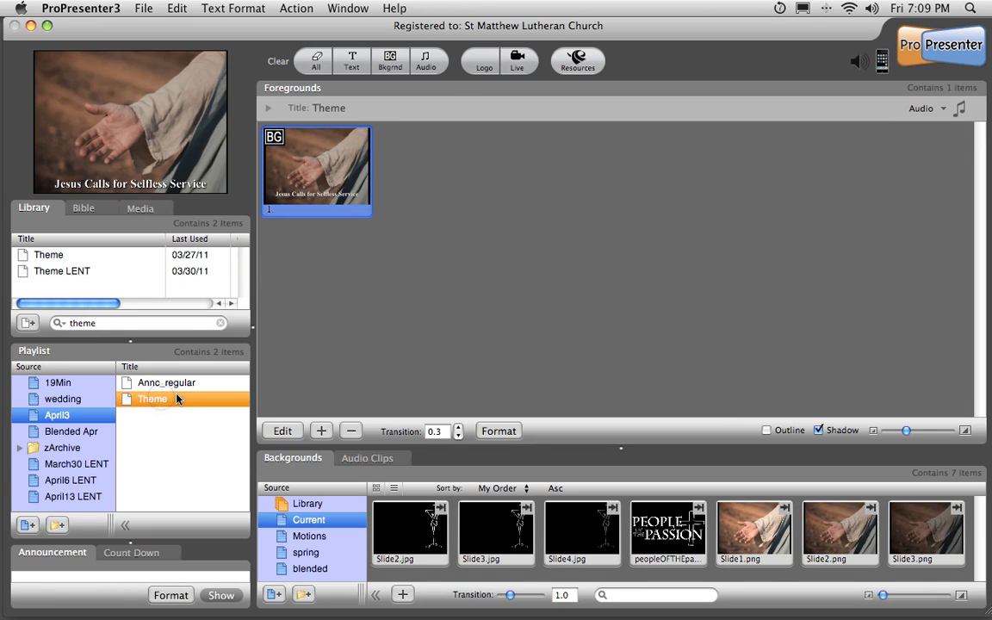
{"action": "left_click", "coordinate": [326, 217]}
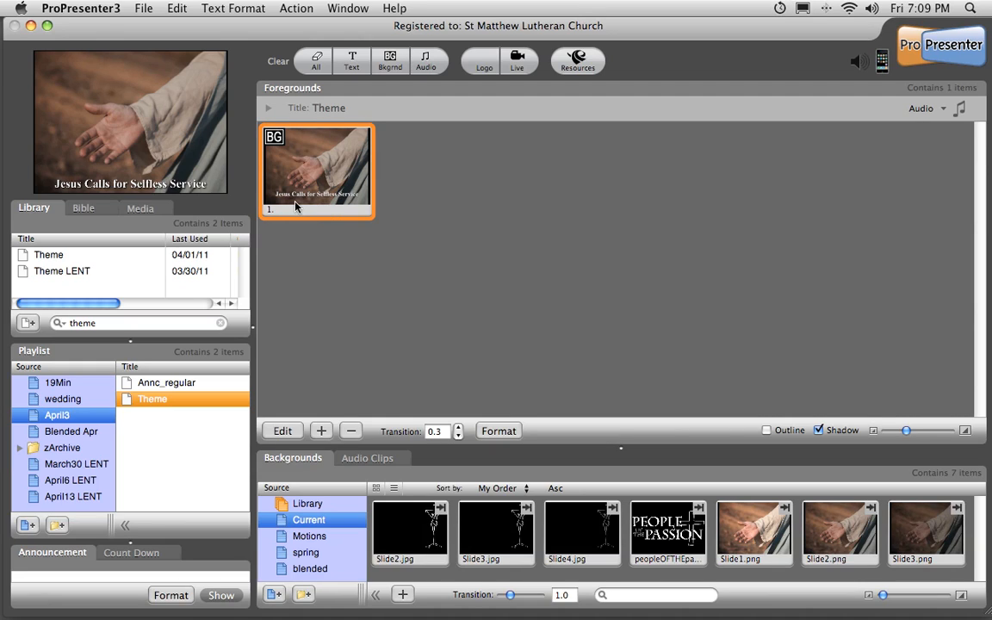
- Search the library for 401 and open Hymn 401 YourWorksNotMine
{"action": "left_click", "coordinate": [86, 323]}
{"action": "type", "text": "401"}
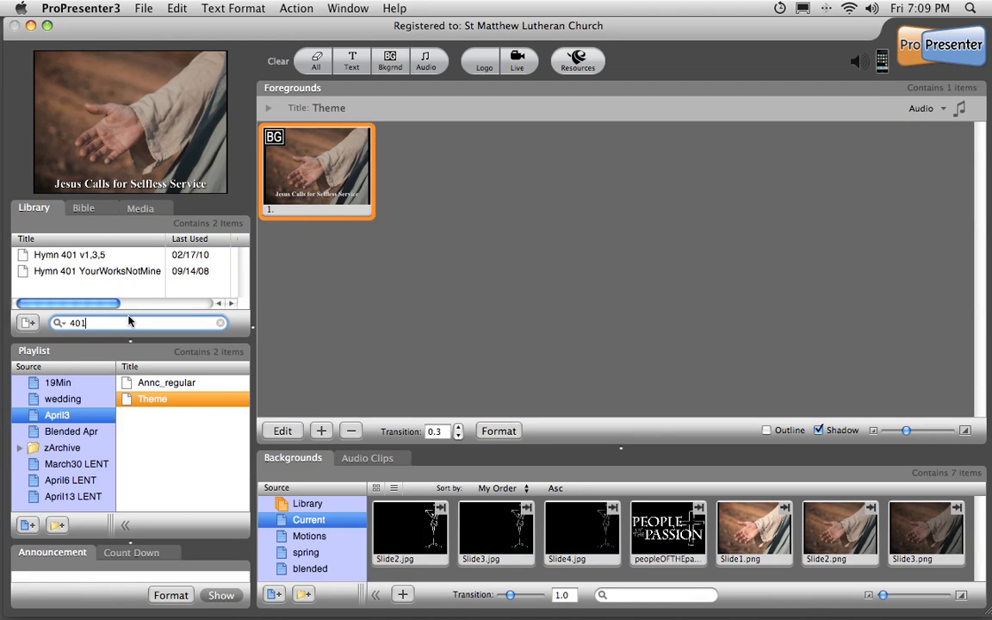
{"action": "left_click", "coordinate": [120, 272]}
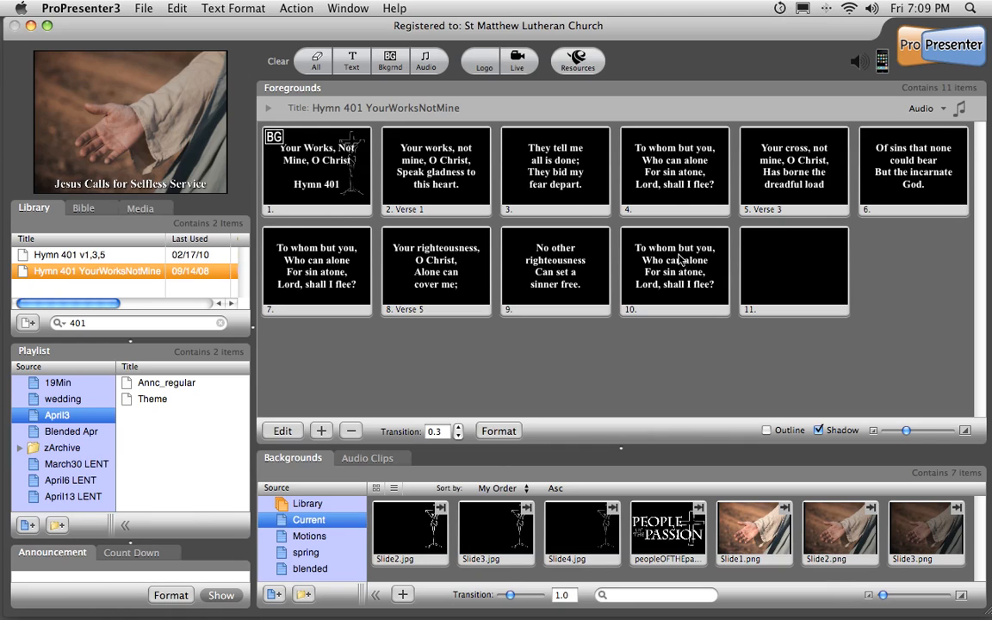
{"action": "right_click", "coordinate": [352, 179]}
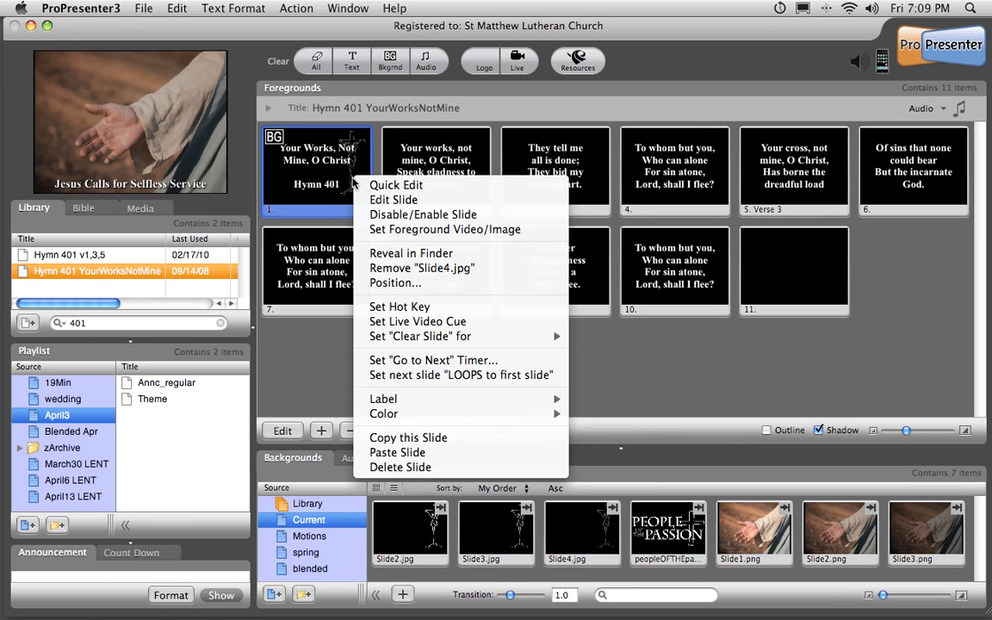
{"action": "left_click", "coordinate": [411, 468]}
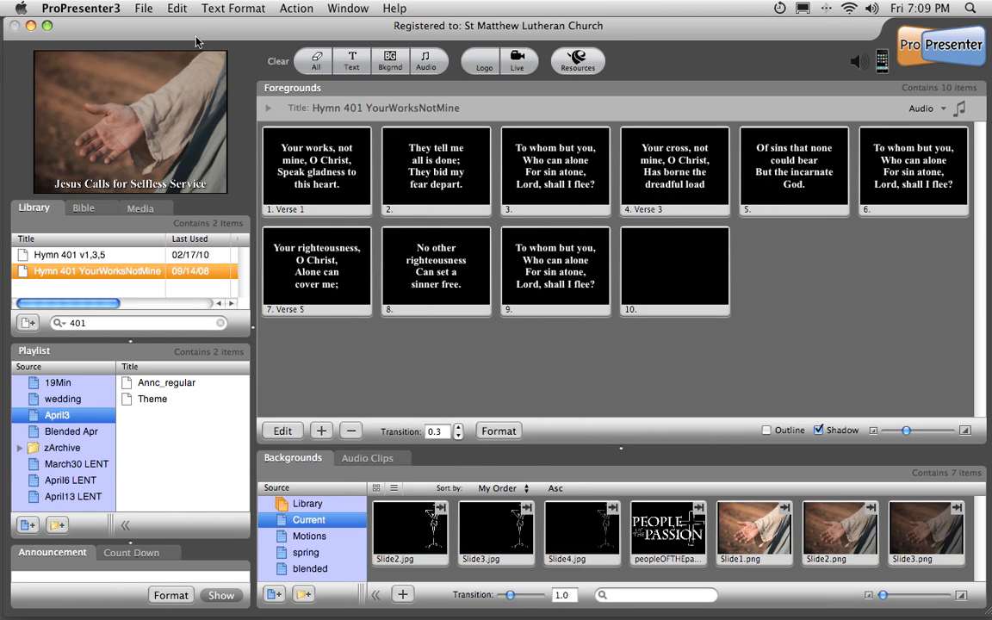
{"action": "left_click", "coordinate": [176, 10]}
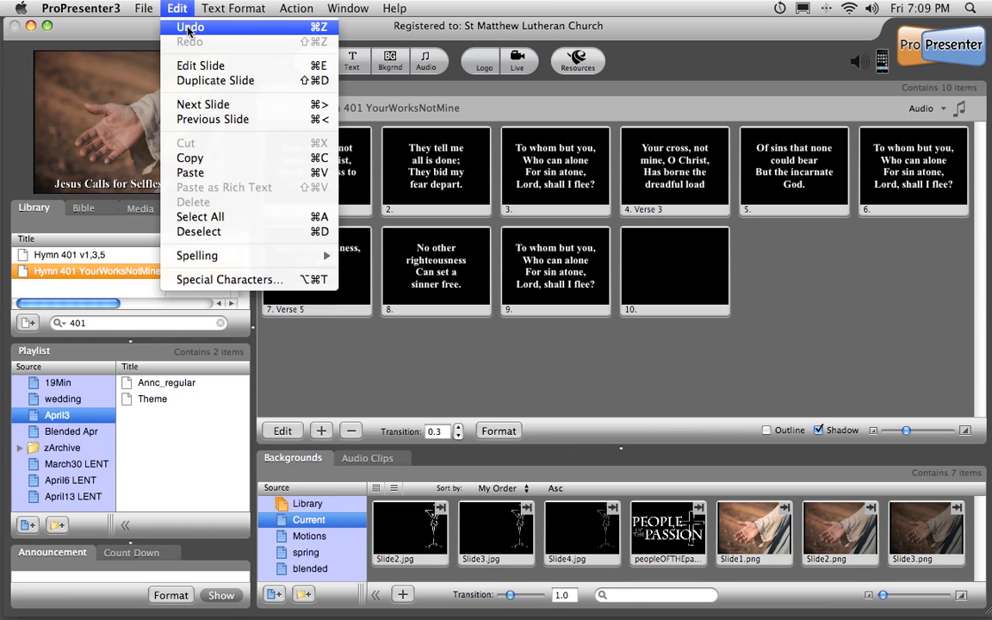
{"action": "left_click", "coordinate": [188, 29]}
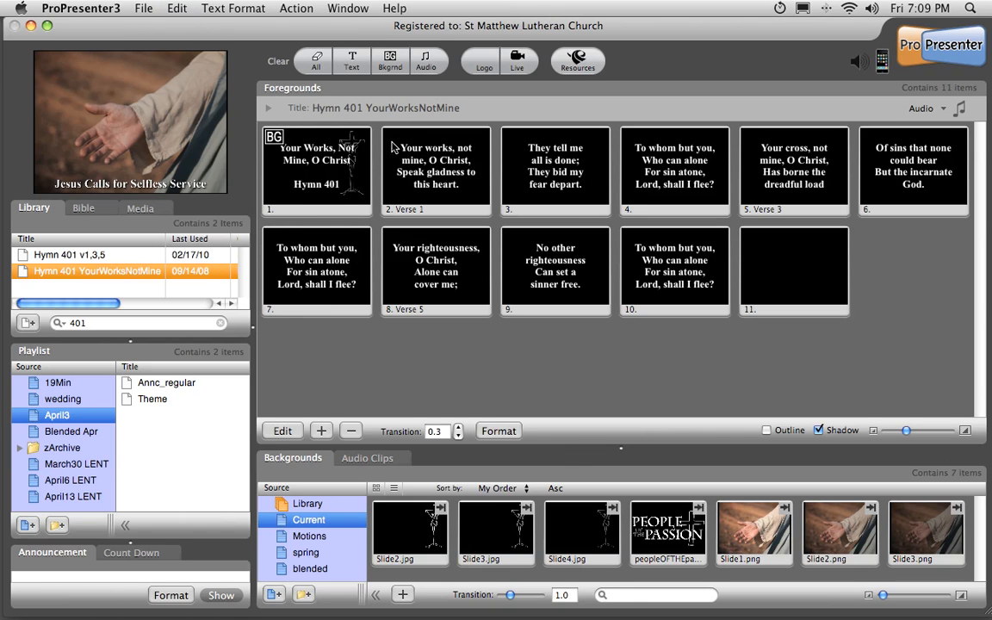
- Remove the Slide4.jpg background from the hymn's title slide
{"action": "right_click", "coordinate": [355, 161]}
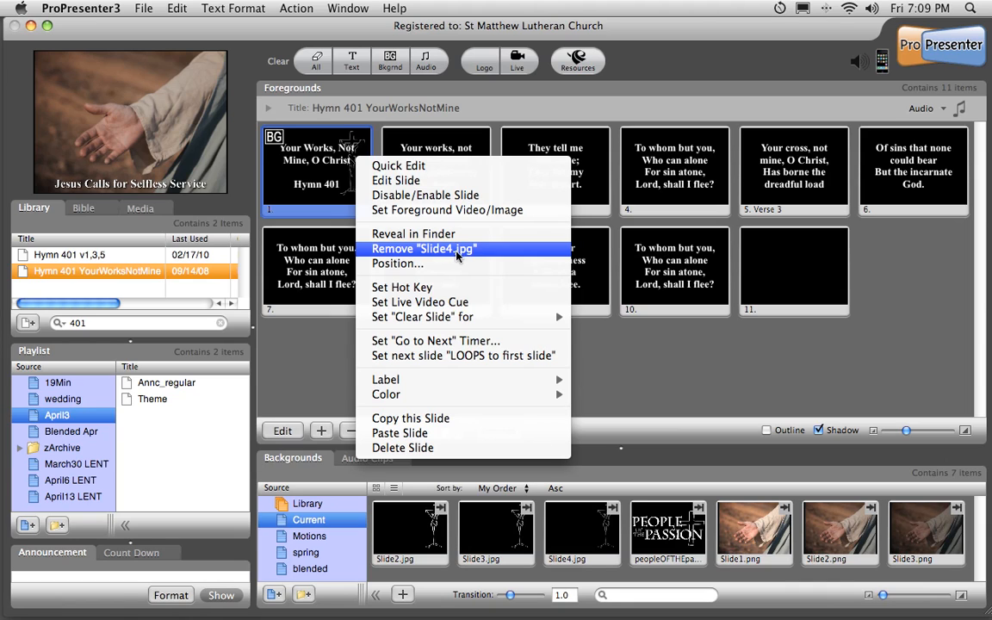
{"action": "left_click", "coordinate": [463, 251]}
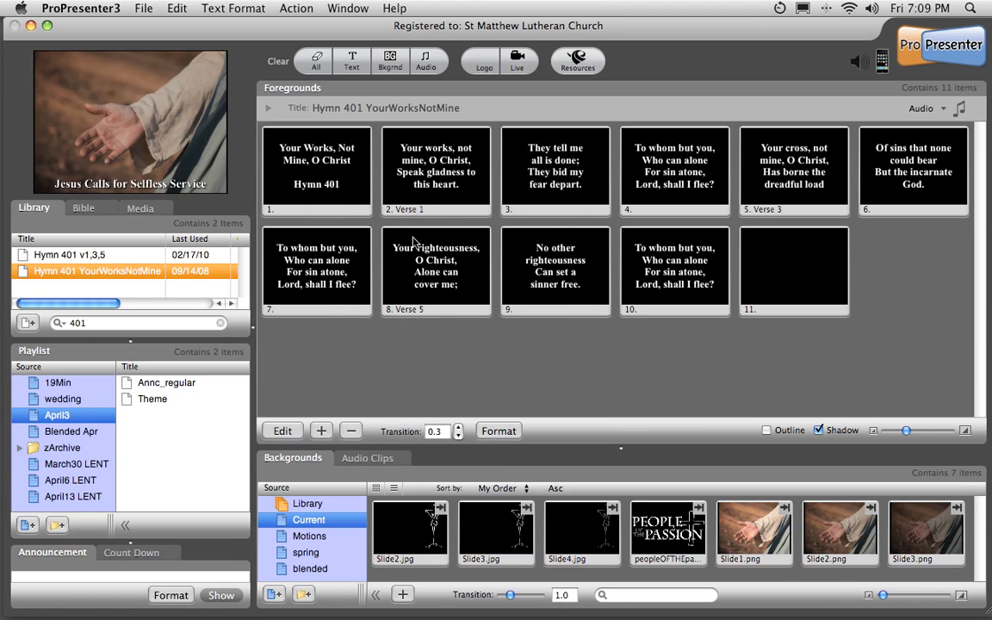
- Format all Hymn 401 slides with TimesNewRomanPS-BoldMT at size 78, aligned to the top of the slide
{"action": "left_click", "coordinate": [499, 431]}
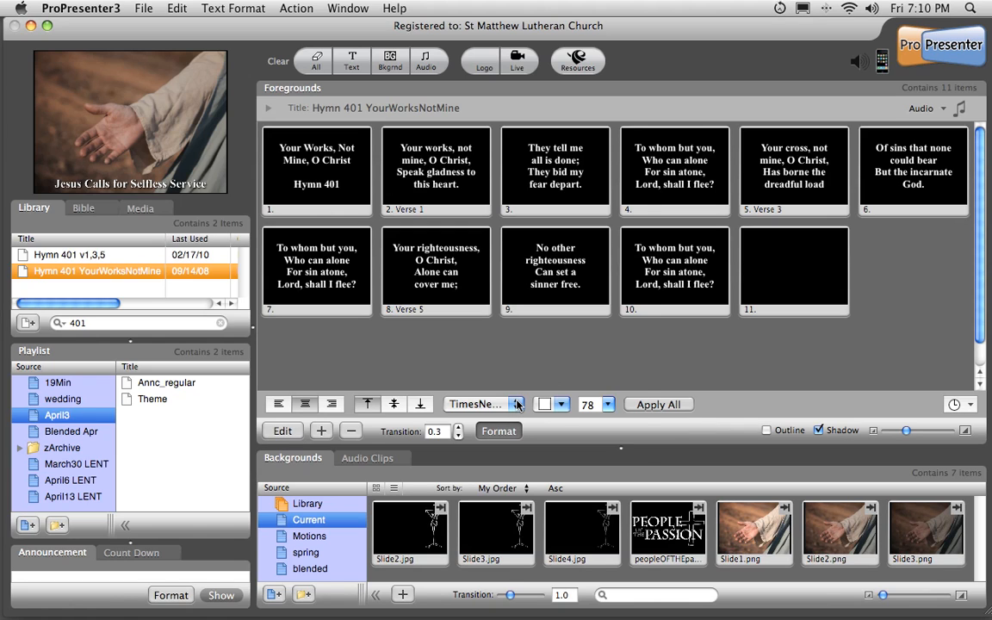
{"action": "left_click", "coordinate": [516, 405]}
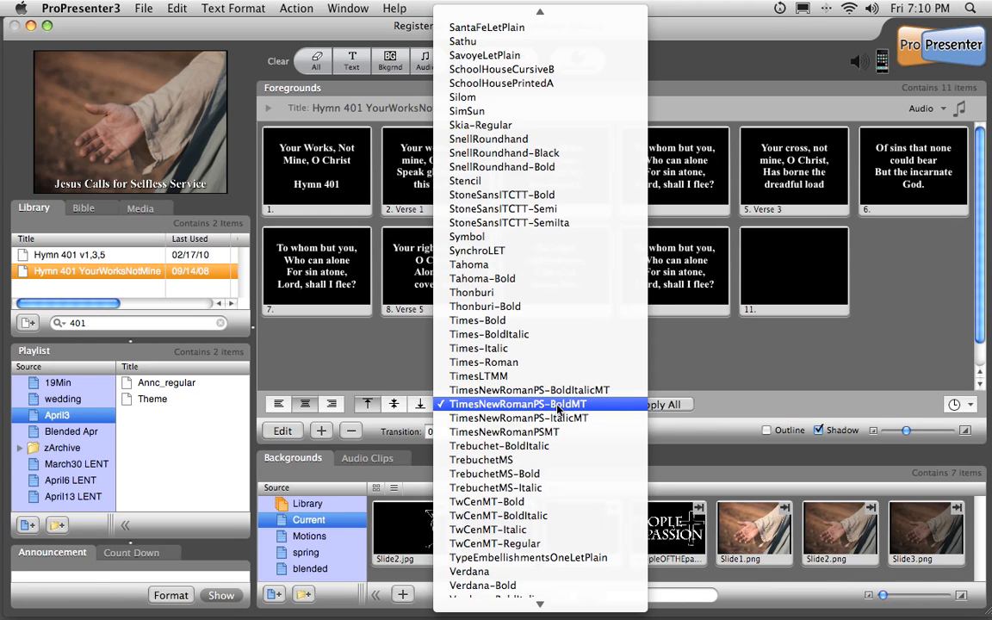
{"action": "left_click", "coordinate": [558, 410]}
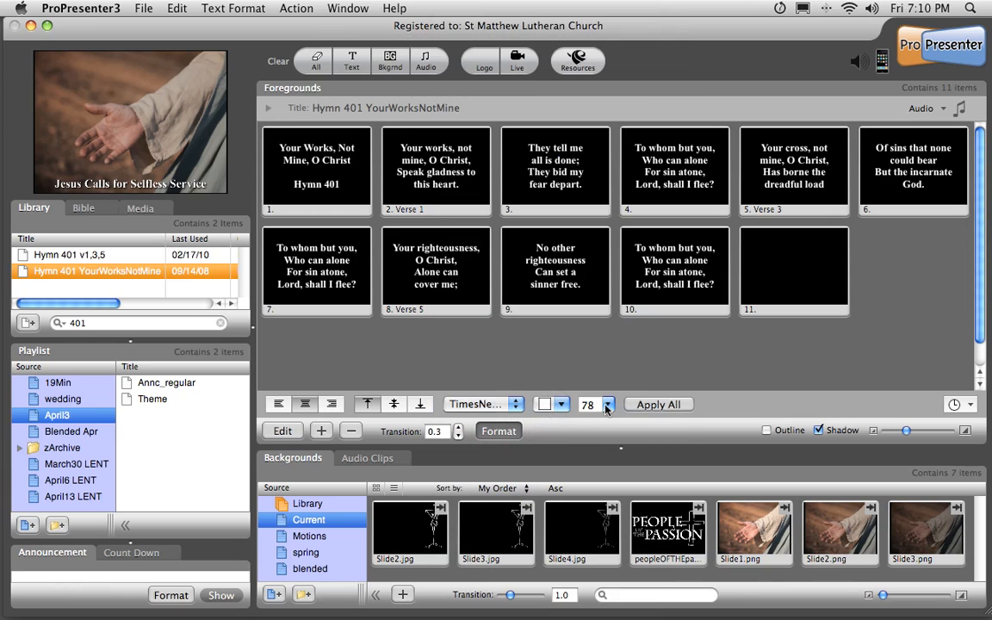
{"action": "left_click", "coordinate": [608, 409]}
{"action": "left_click", "coordinate": [593, 420]}
{"action": "left_click", "coordinate": [367, 405]}
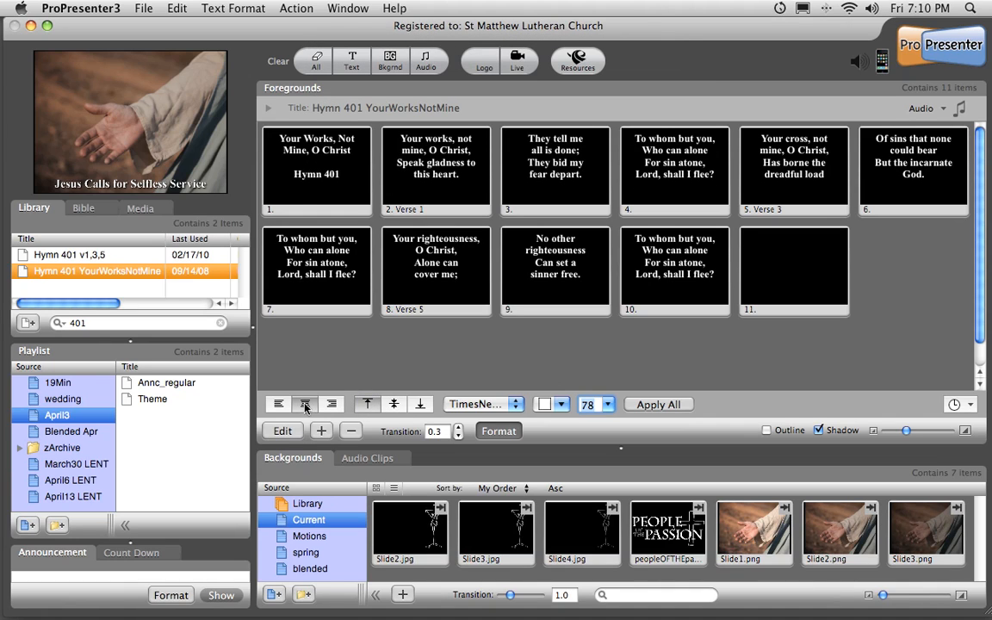
{"action": "left_click", "coordinate": [650, 406]}
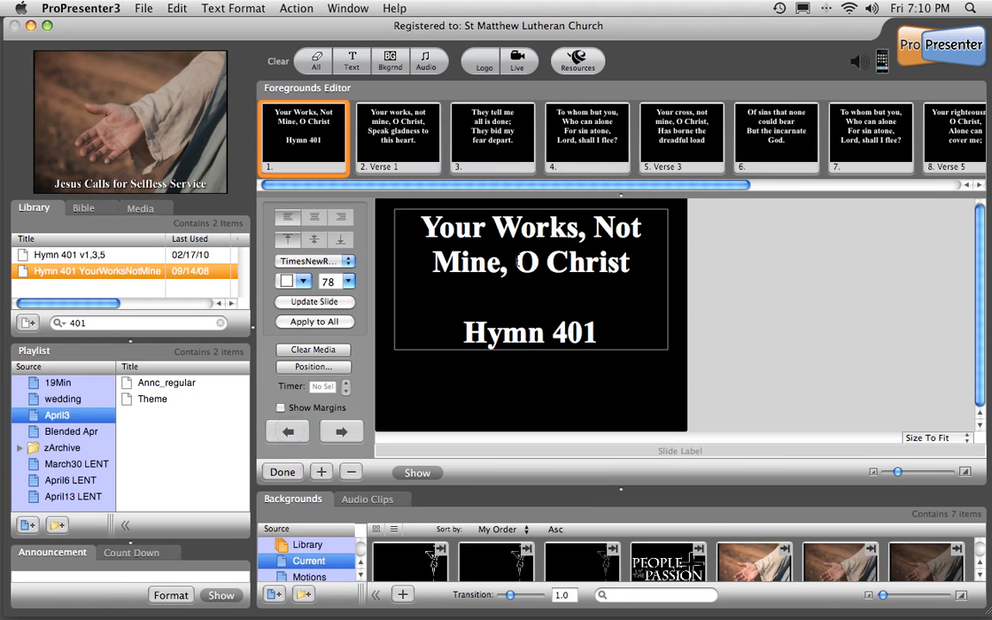
- Remove the bold formatting from all text on the Hymn 401 title slide
{"action": "left_click", "coordinate": [520, 262]}
{"action": "key", "text": "super+a"}
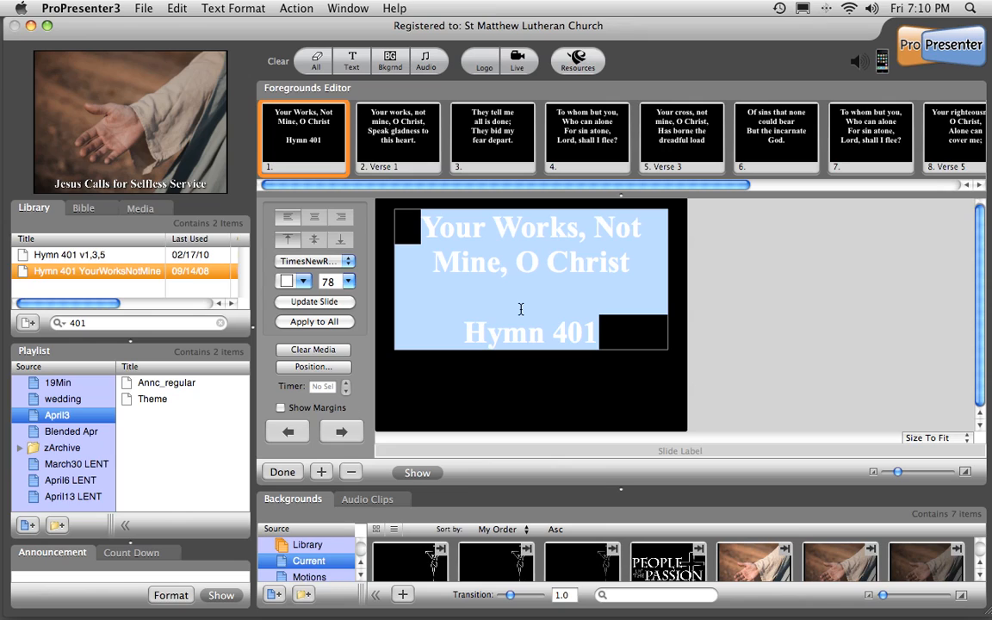
{"action": "key", "text": "super+b"}
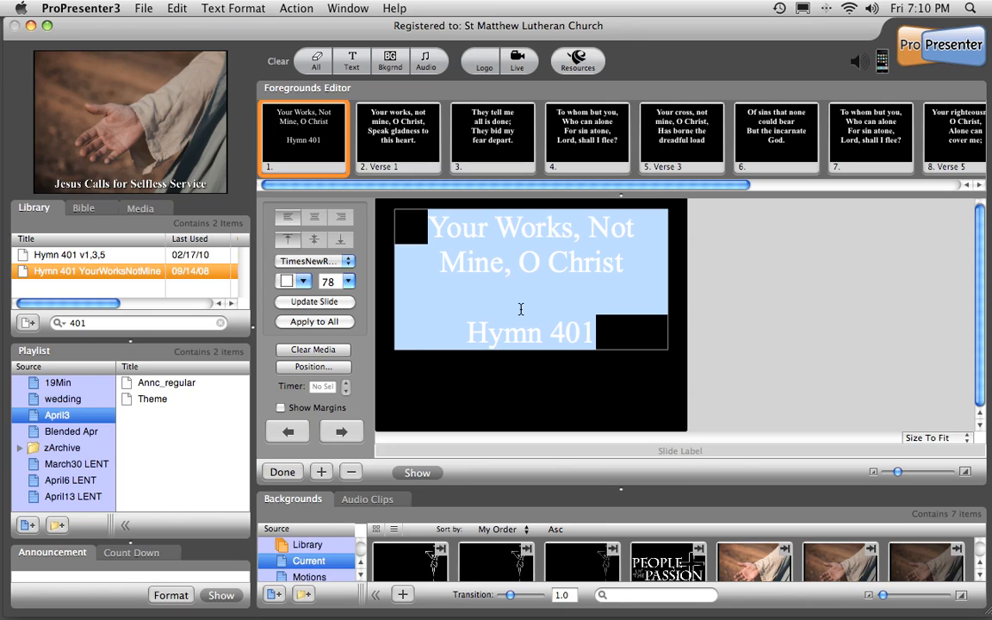